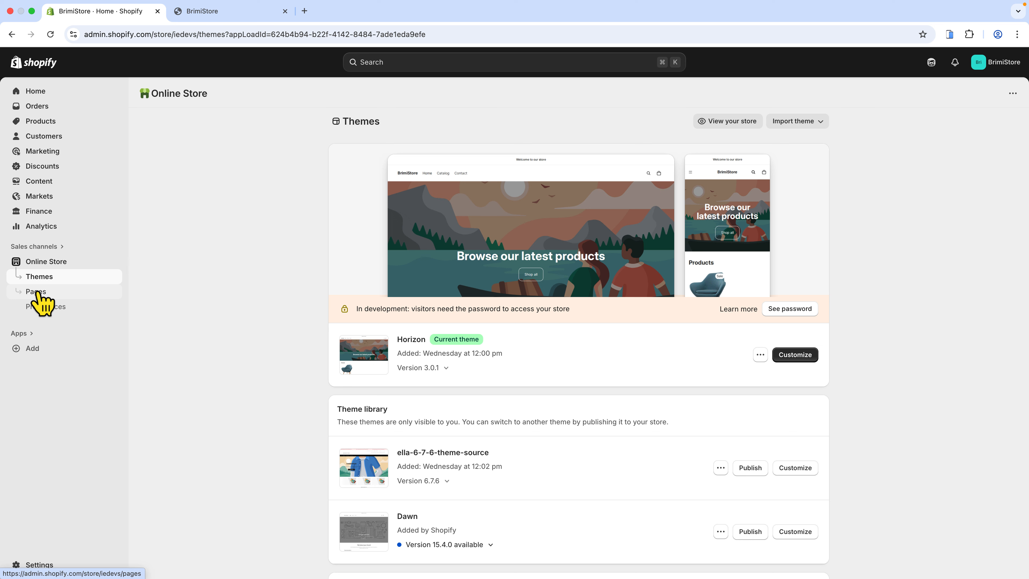
Step: Start a new online store page and title it "About Us"
{"action": "left_click", "coordinate": [37, 292]}
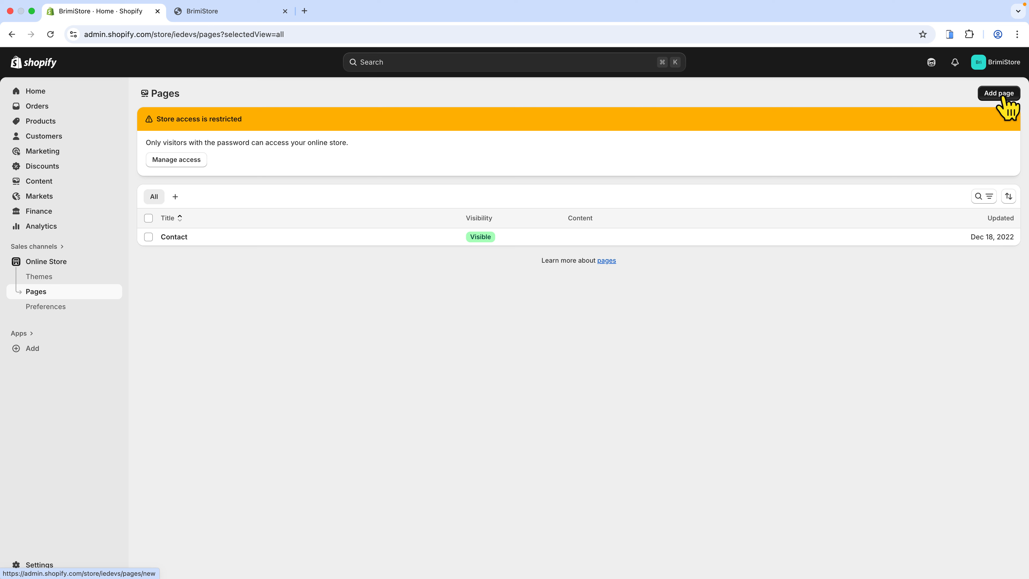
{"action": "left_click", "coordinate": [998, 94]}
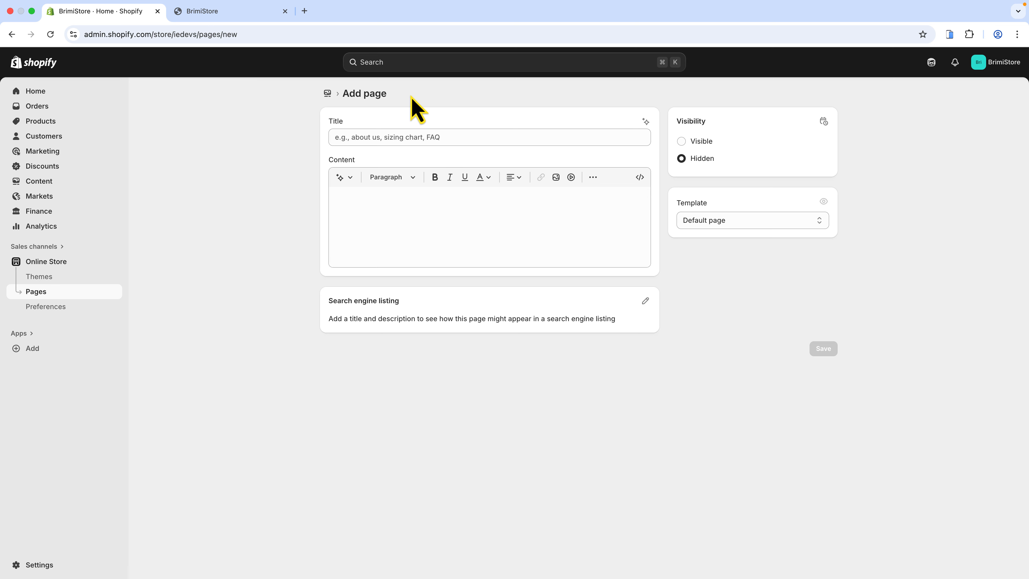
{"action": "left_click_drag", "start_coordinate": [387, 94], "coordinate": [342, 97]}
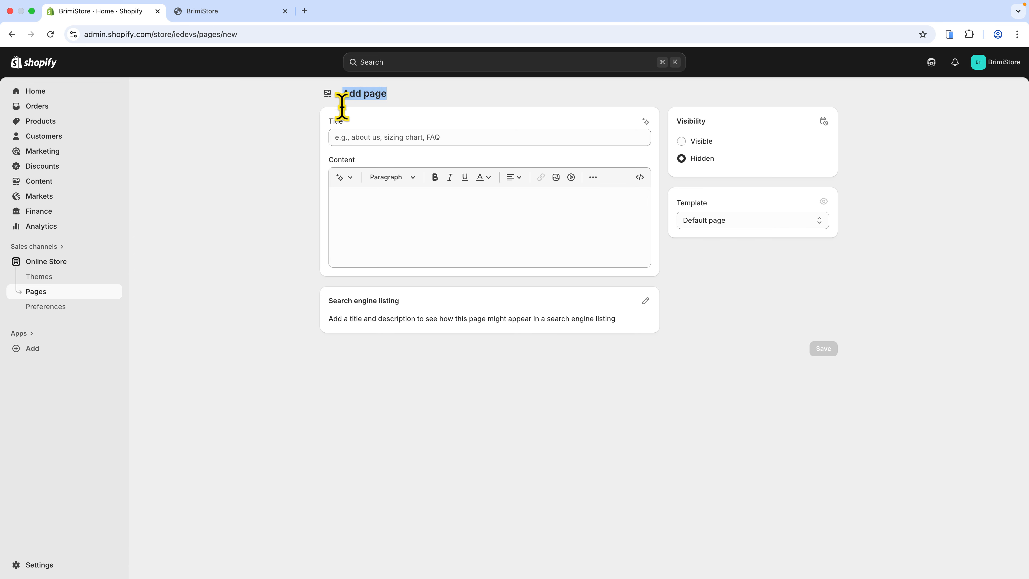
{"action": "left_click", "coordinate": [342, 134]}
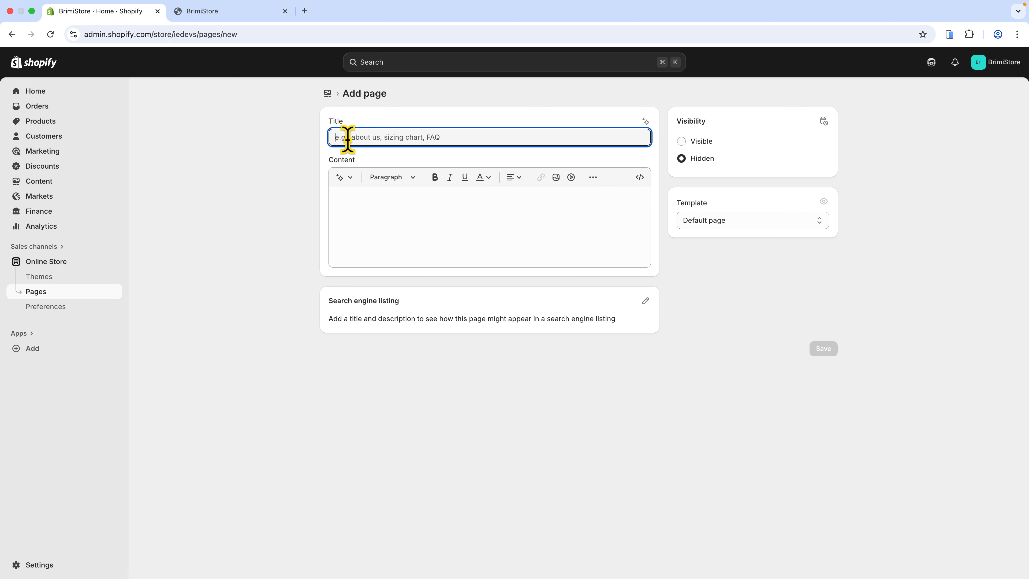
{"action": "type", "text": "About Us"}
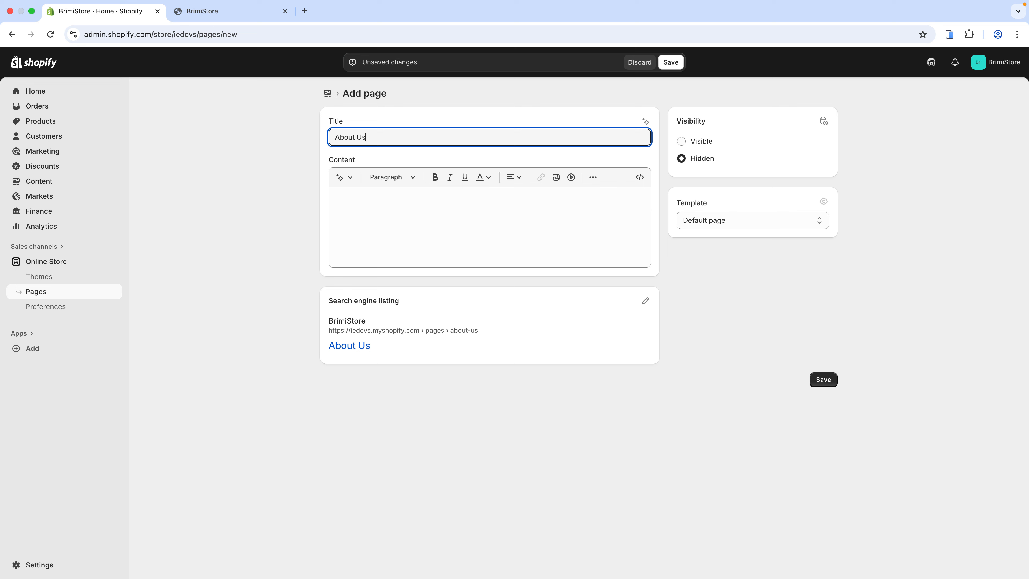
Step: Fill the page content with the BrimiStore About Us text and format its "About Us" heading as Heading 2
{"action": "left_click", "coordinate": [384, 220]}
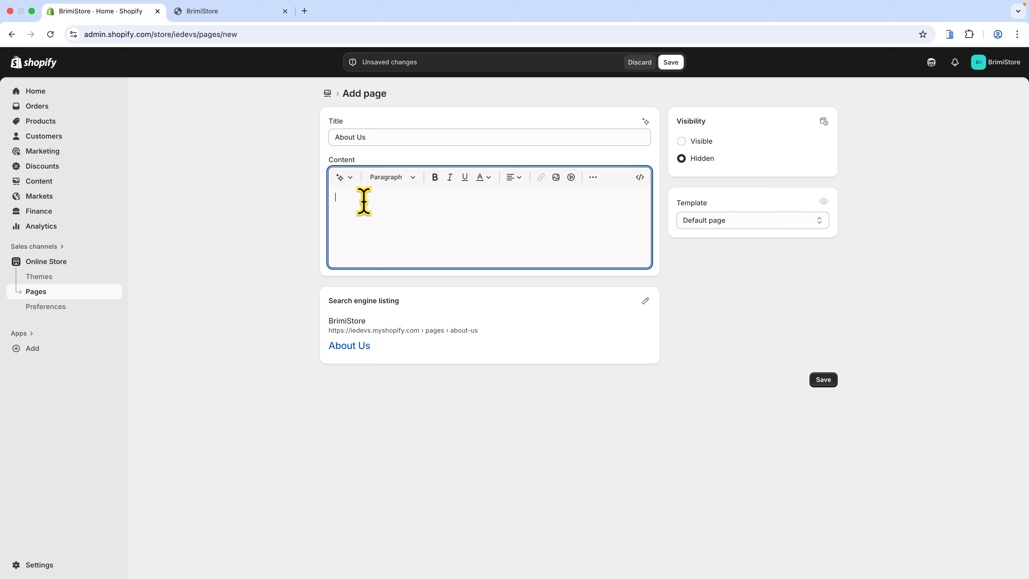
{"action": "type", "text": "About Us  Welcome to BrimiStore — where great finds meet unbeatable value!  We believe shopping should be fun, easy, and accessible for everyone. That’s why we curate a wide range of products designed to fit your lifestyle, your budget, and your unique taste.  At BrimiStore, every item is hand-picked with one goal in mind: to bring joy and convenience into your everyday life. From trending essentials to smart home upgrades and personal favorites, we’re always searching for products that truly make a difference.  ✅ Quality products ✅ Affordable prices ✅ Fast & friendly customer support  We’re more than just a store — we’re a community that values trust, transparency, and happy customers. Thank you for supporting our small business. We can’t wait to be a part of your daily story!  Shop. Smile. Repeat. 💛 — The BrimiStore Team"}
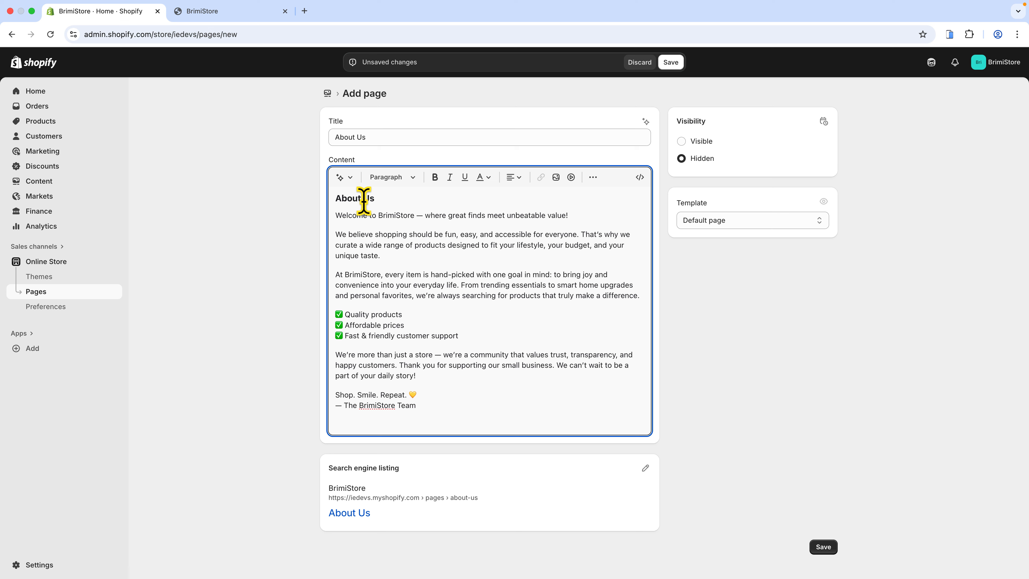
{"action": "left_click", "coordinate": [387, 198]}
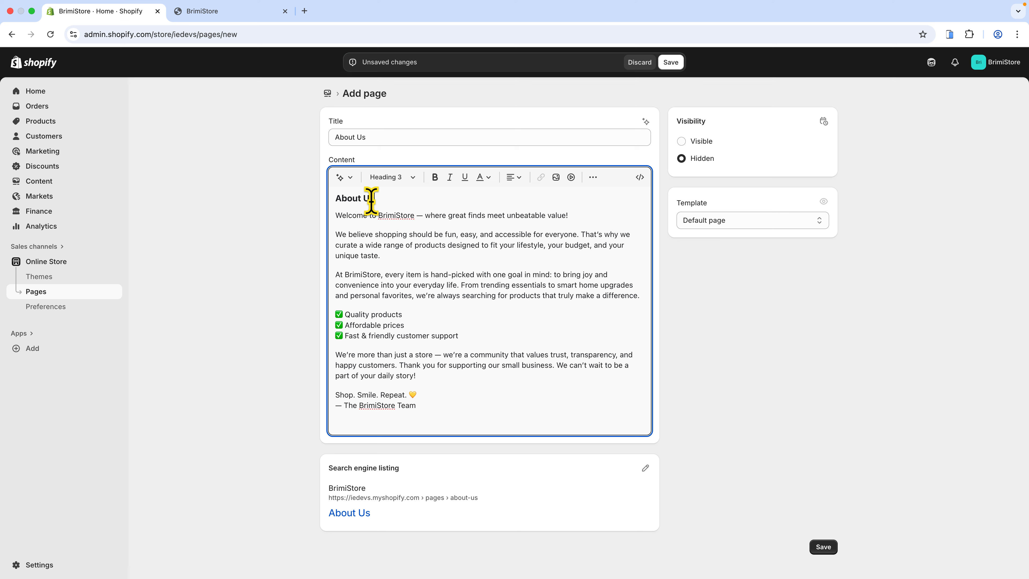
{"action": "left_click_drag", "start_coordinate": [371, 199], "coordinate": [333, 200]}
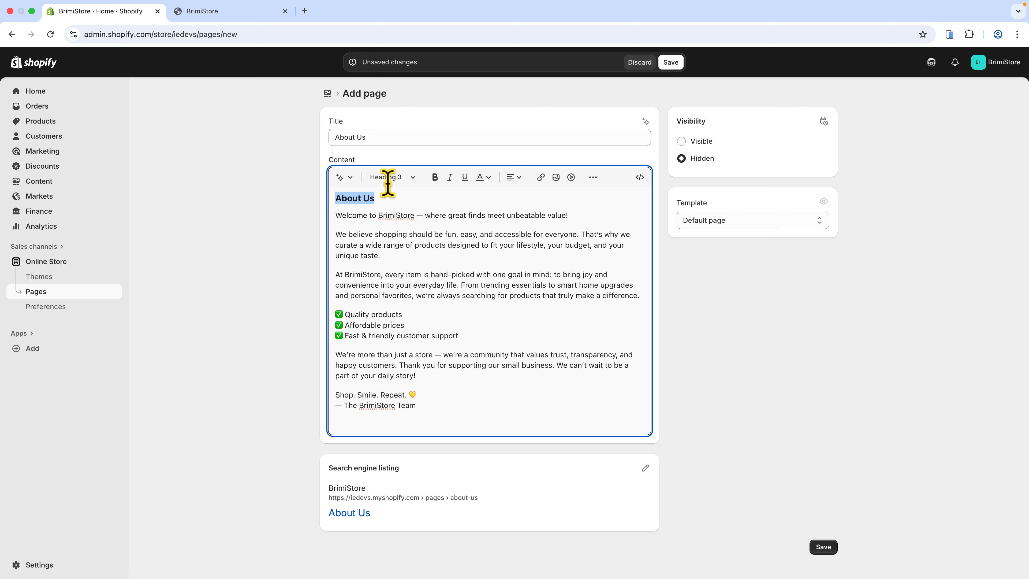
{"action": "left_click", "coordinate": [411, 180]}
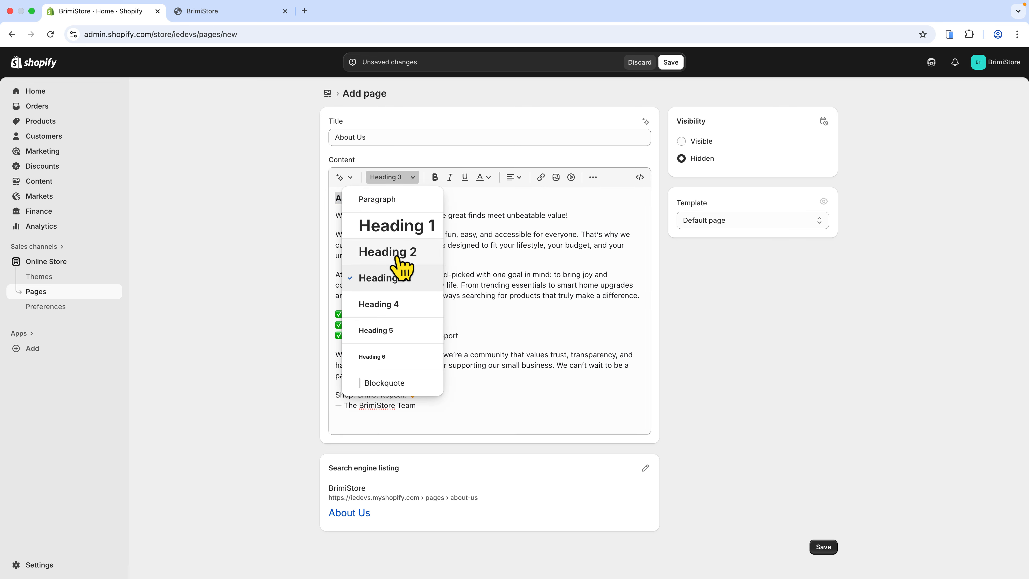
{"action": "left_click", "coordinate": [397, 258]}
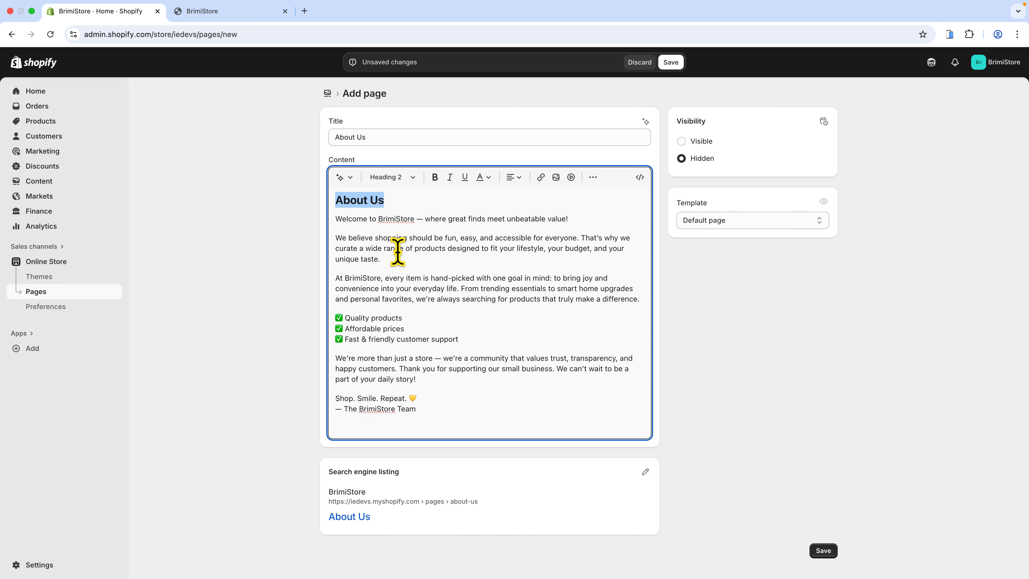
{"action": "left_click", "coordinate": [430, 200]}
Step: Make the word "BrimiStore" bold in the welcome line
{"action": "left_click", "coordinate": [417, 219]}
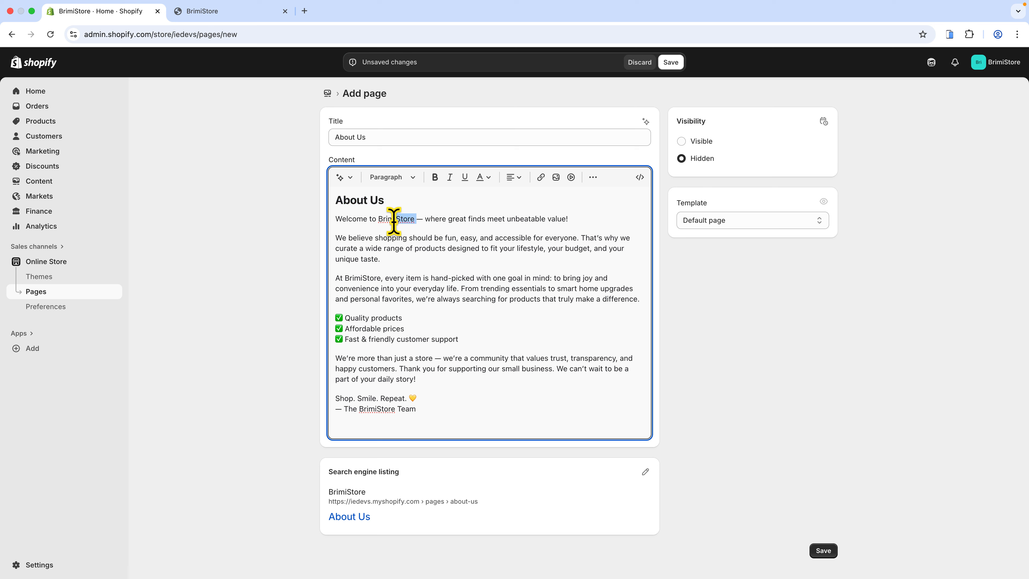
{"action": "key", "text": "shift+End"}
{"action": "double_click", "coordinate": [380, 219]}
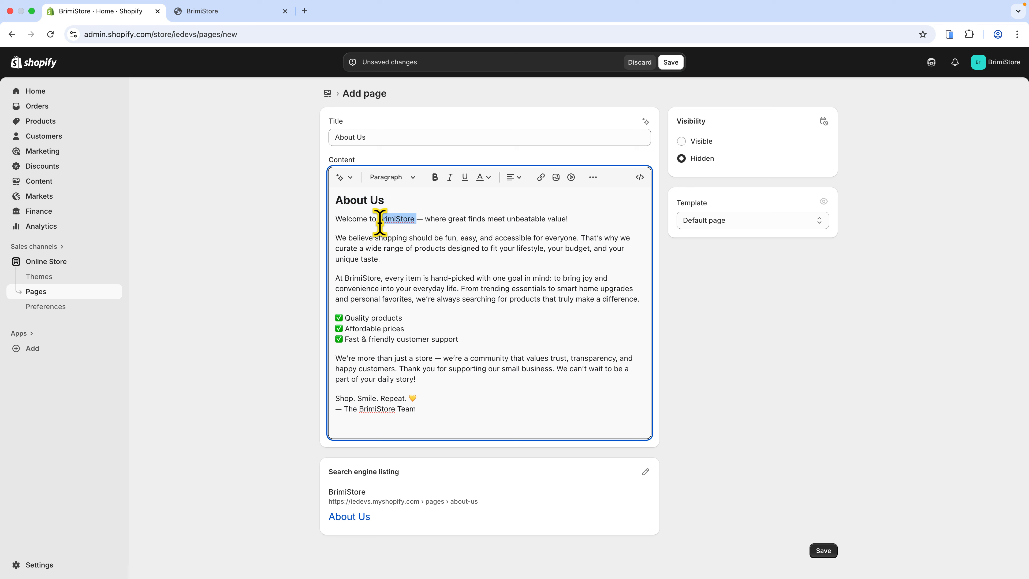
{"action": "left_click", "coordinate": [435, 177]}
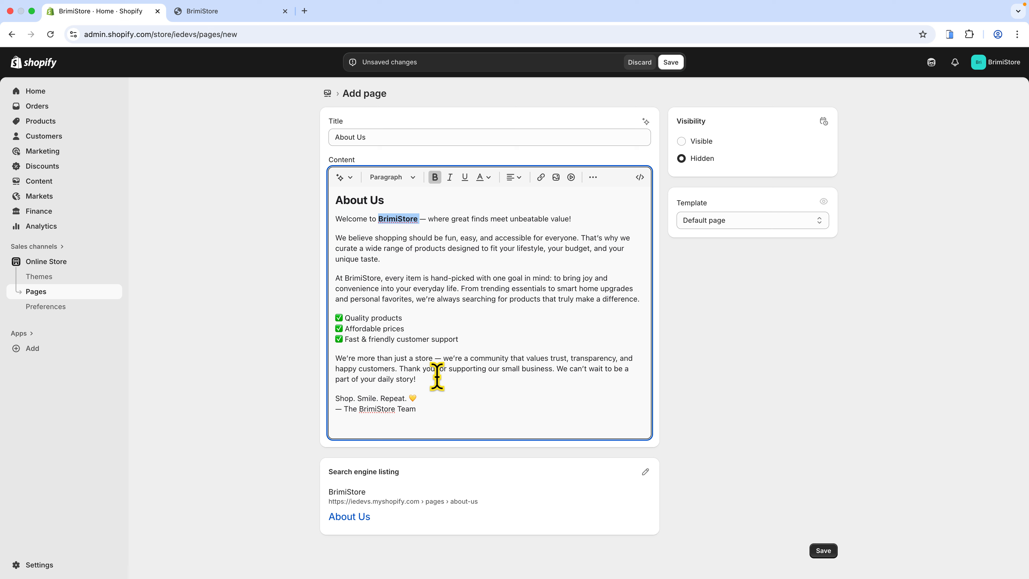
Step: Upload about_us.jpg from the Downloads folder and insert it on a new line below "Fast & friendly customer support"
{"action": "left_click", "coordinate": [341, 349]}
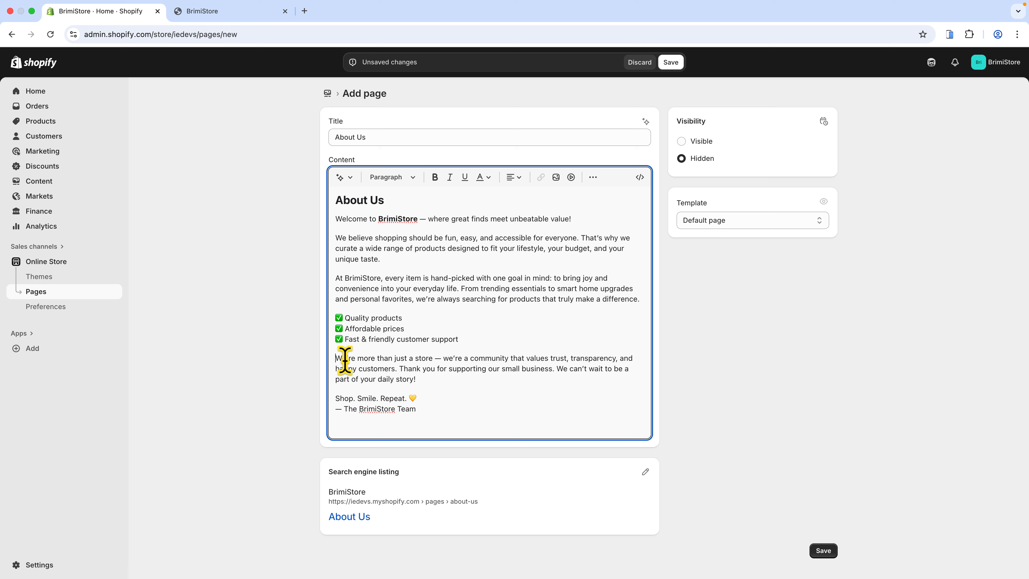
{"action": "key", "text": "Return"}
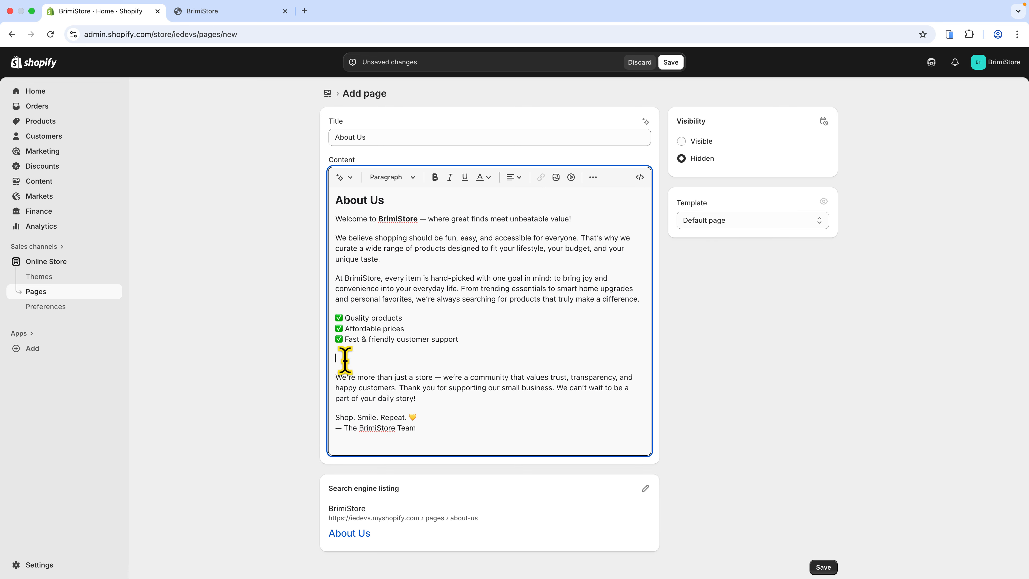
{"action": "left_click", "coordinate": [557, 177]}
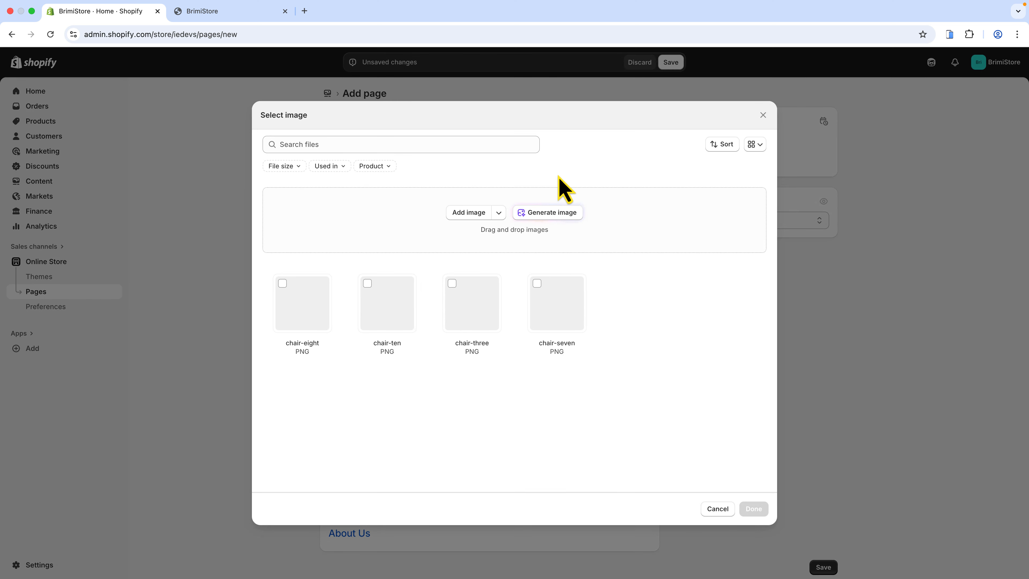
{"action": "left_click", "coordinate": [472, 213]}
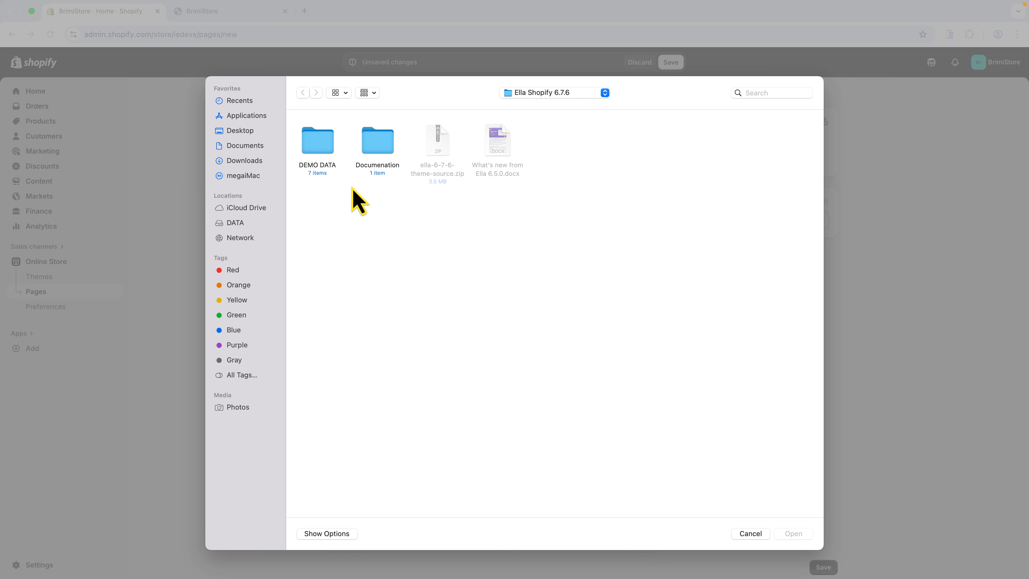
{"action": "left_click", "coordinate": [239, 162]}
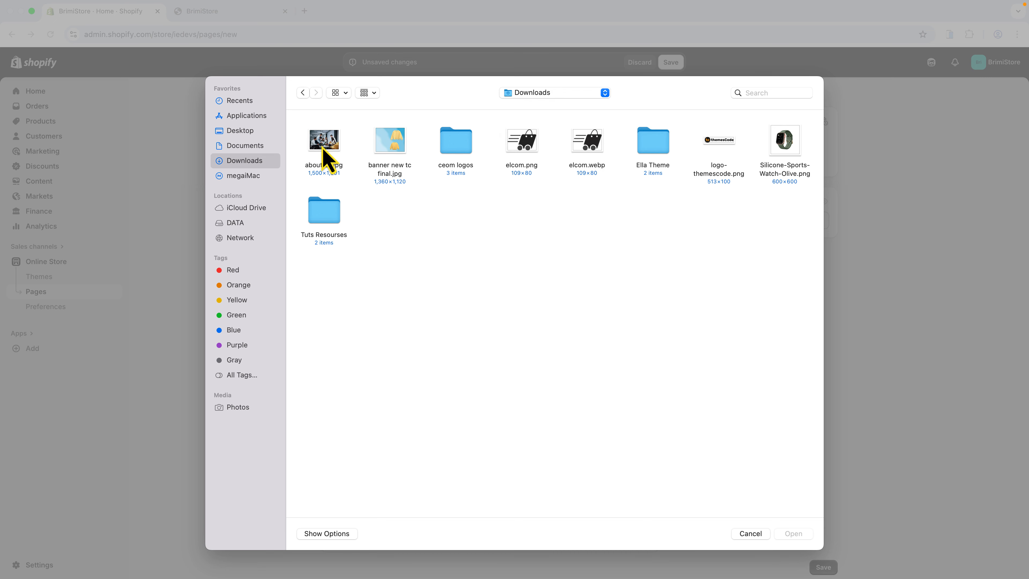
{"action": "left_click", "coordinate": [326, 155]}
{"action": "left_click", "coordinate": [790, 534]}
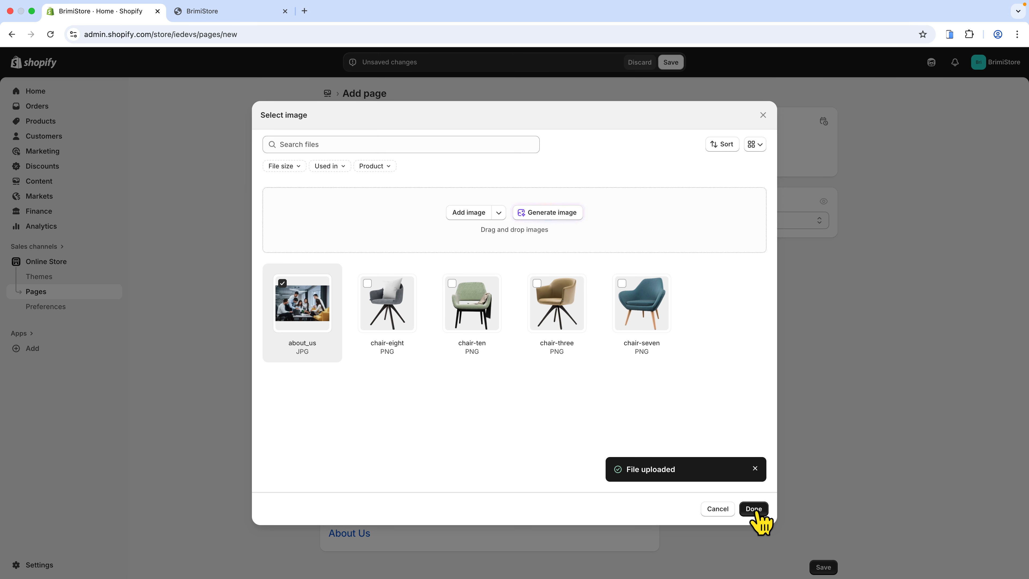
{"action": "left_click", "coordinate": [753, 509]}
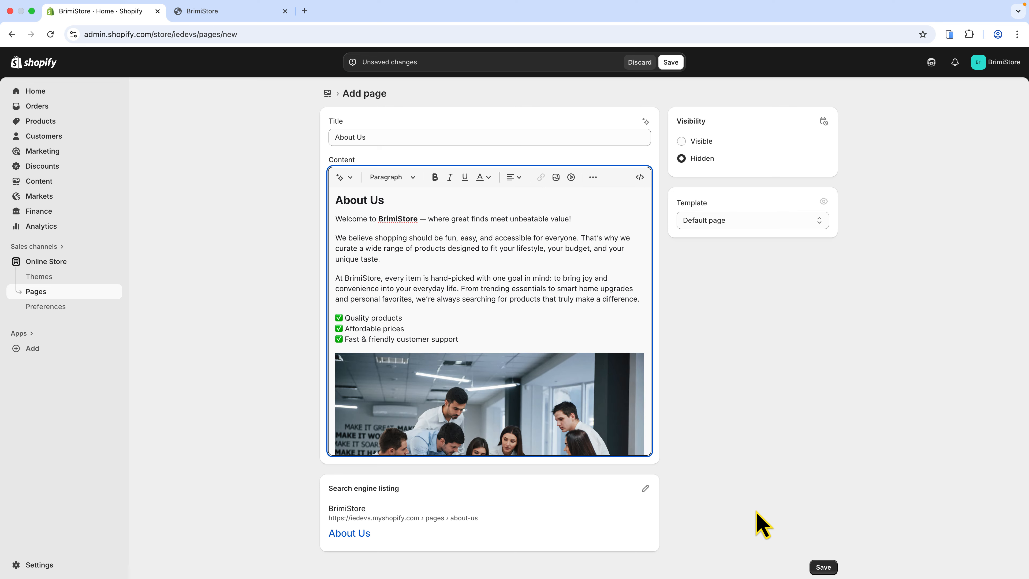
{"action": "scroll", "coordinate": [489, 345], "scroll_direction": "down", "scroll_amount": 5}
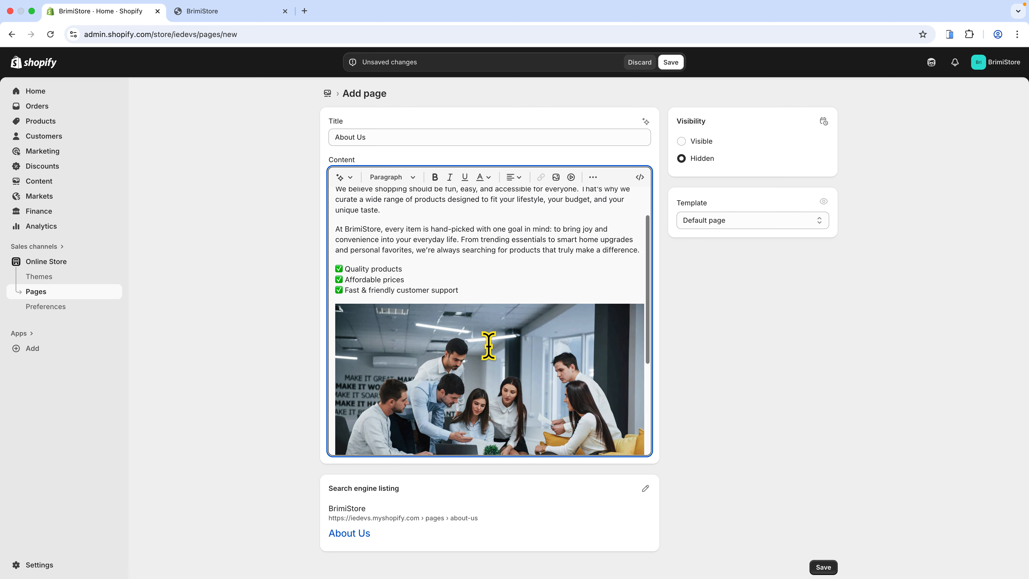
{"action": "scroll", "coordinate": [488, 345], "scroll_direction": "up", "scroll_amount": 5}
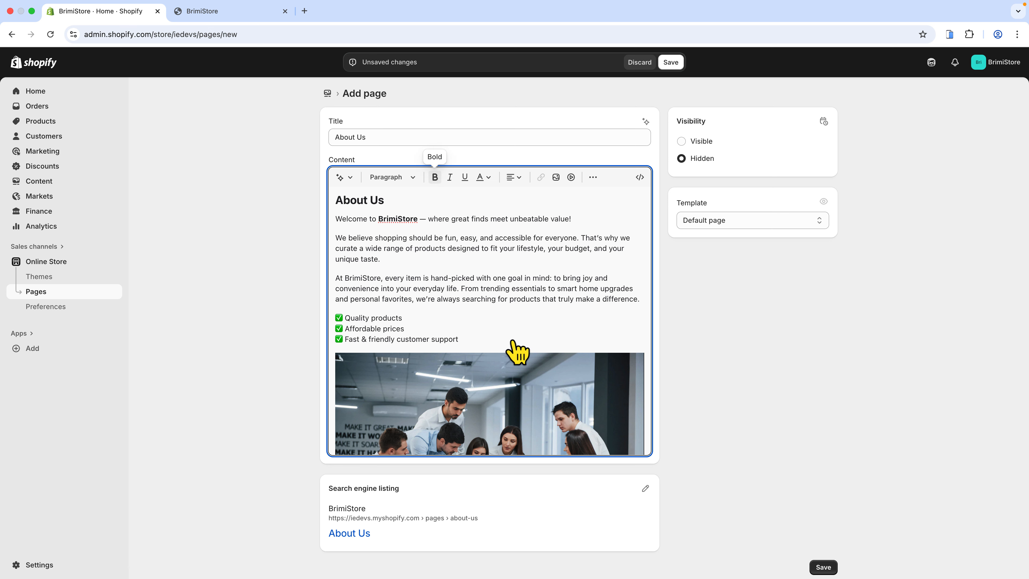
Step: Set the About Us page's visibility to Visible and save the page
{"action": "left_click", "coordinate": [731, 129]}
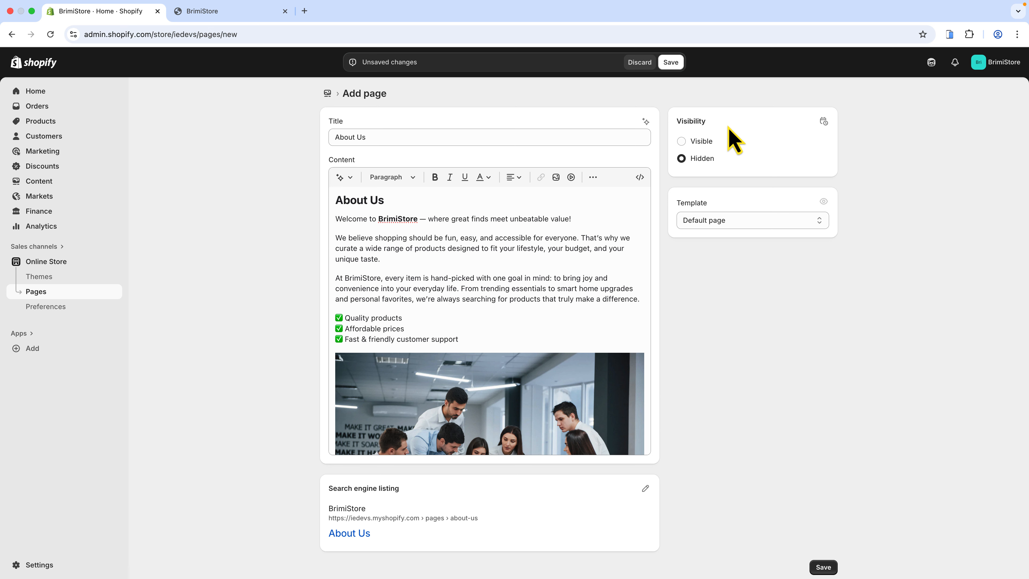
{"action": "left_click_drag", "start_coordinate": [717, 124], "coordinate": [674, 125]}
{"action": "left_click", "coordinate": [682, 141]}
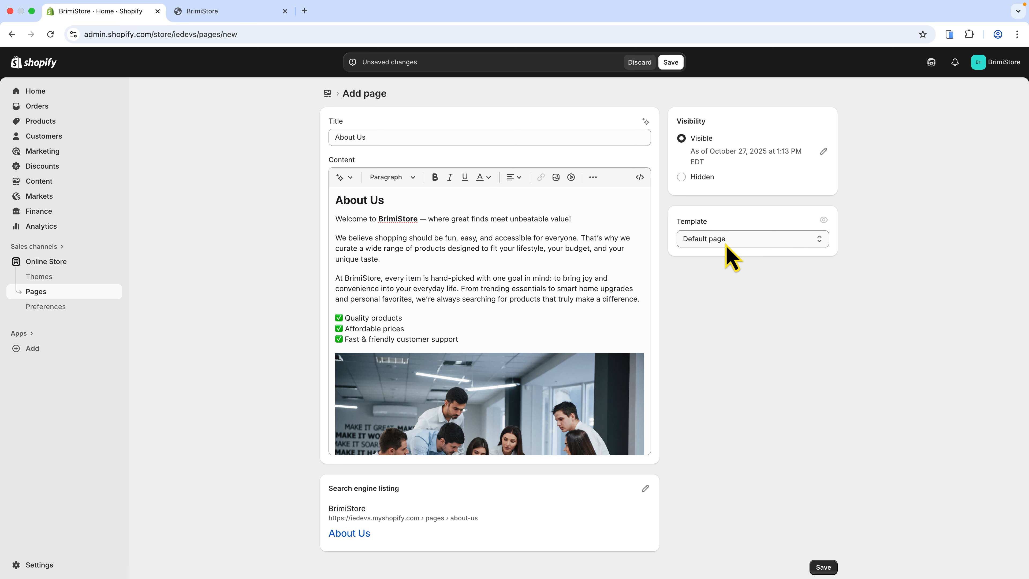
{"action": "left_click", "coordinate": [826, 569]}
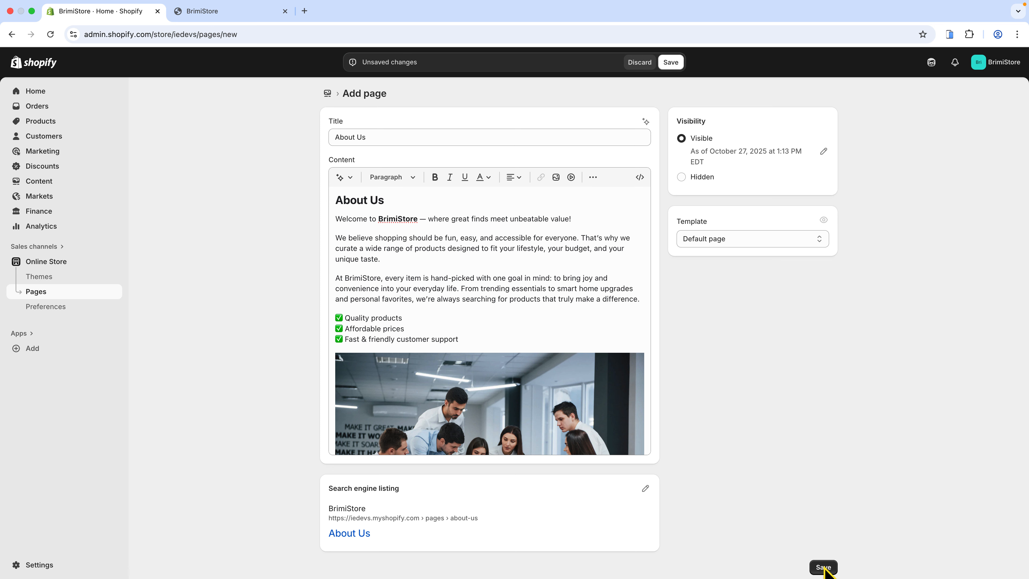
{"action": "left_click", "coordinate": [826, 568]}
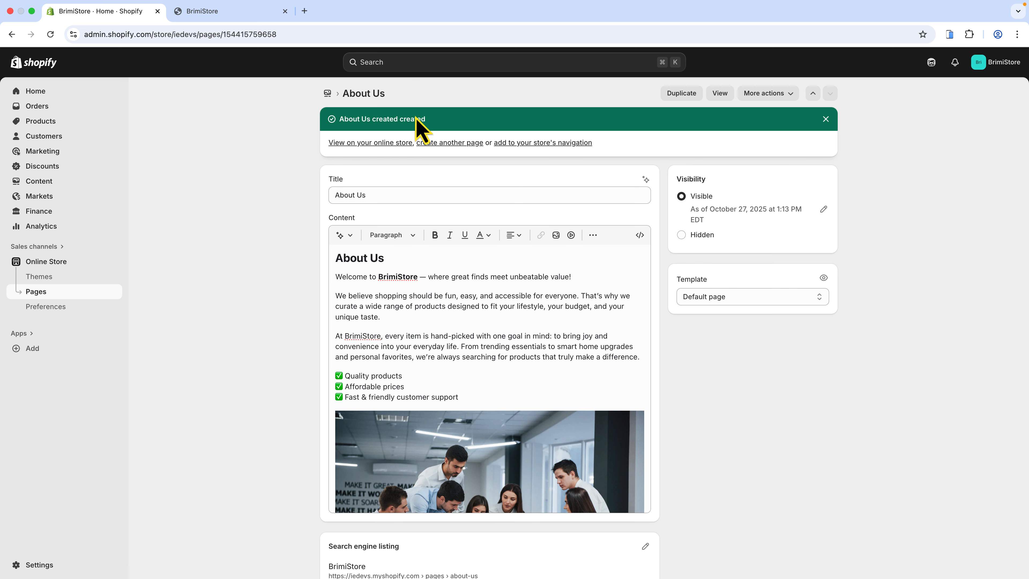
Step: Switch to the BrimiStore storefront, reload it and examine the links in its header navigation
{"action": "left_click", "coordinate": [257, 11]}
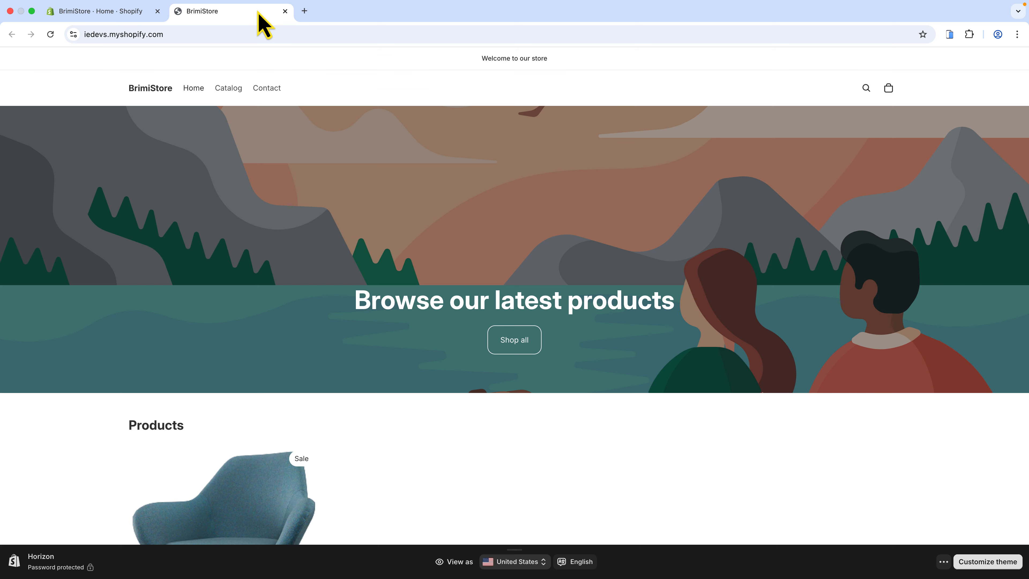
{"action": "left_click", "coordinate": [50, 34]}
{"action": "left_click_drag", "start_coordinate": [303, 90], "coordinate": [145, 87]}
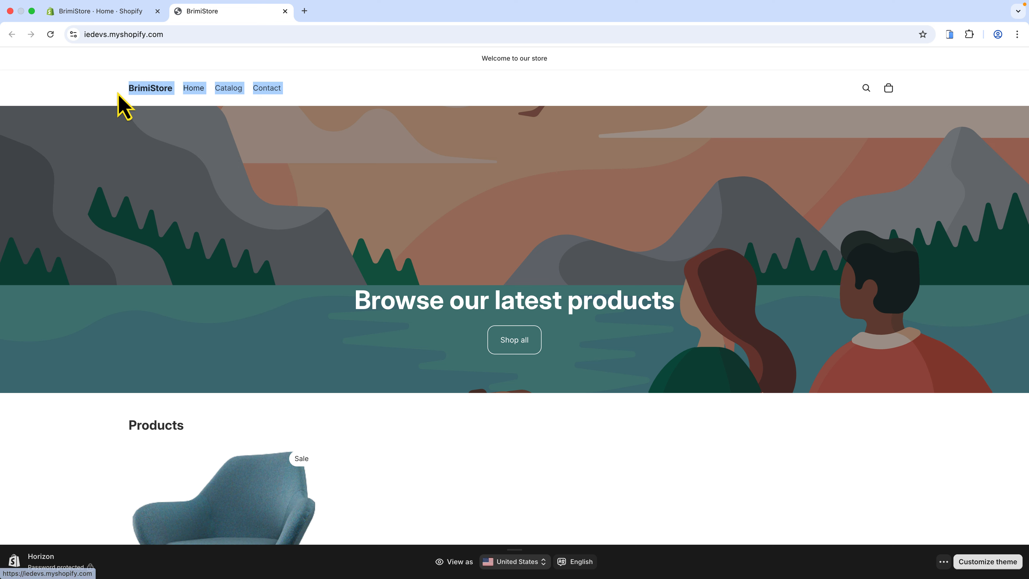
Step: Return to the Shopify admin and open the store's Main menu for editing, checking it against the storefront header
{"action": "left_click", "coordinate": [109, 12]}
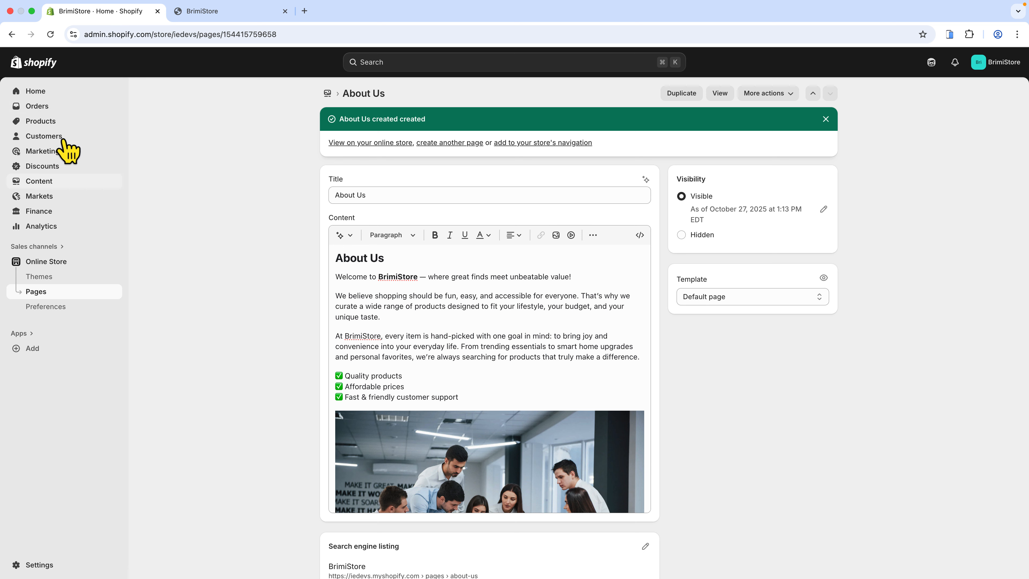
{"action": "left_click", "coordinate": [45, 183]}
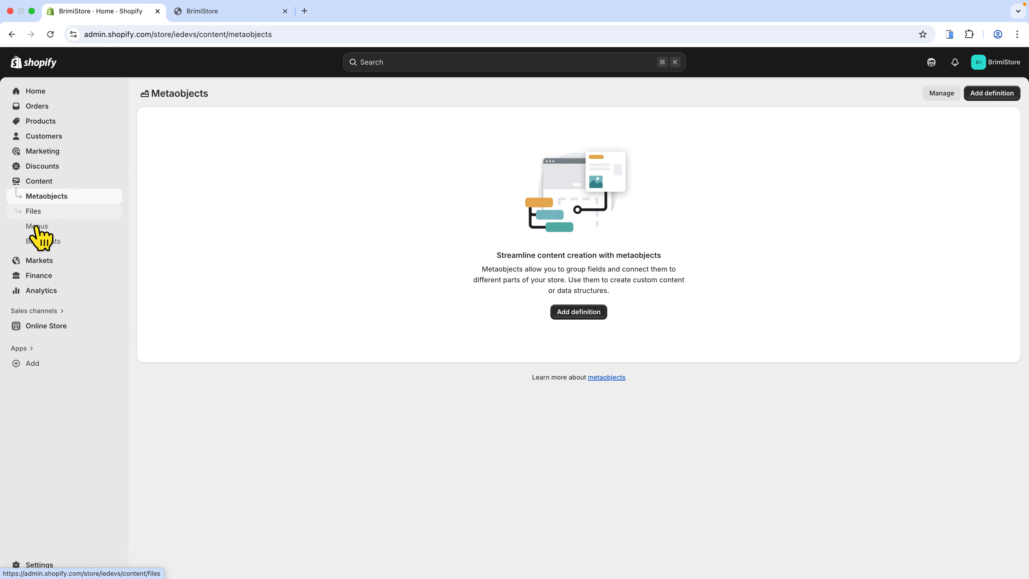
{"action": "left_click", "coordinate": [37, 227]}
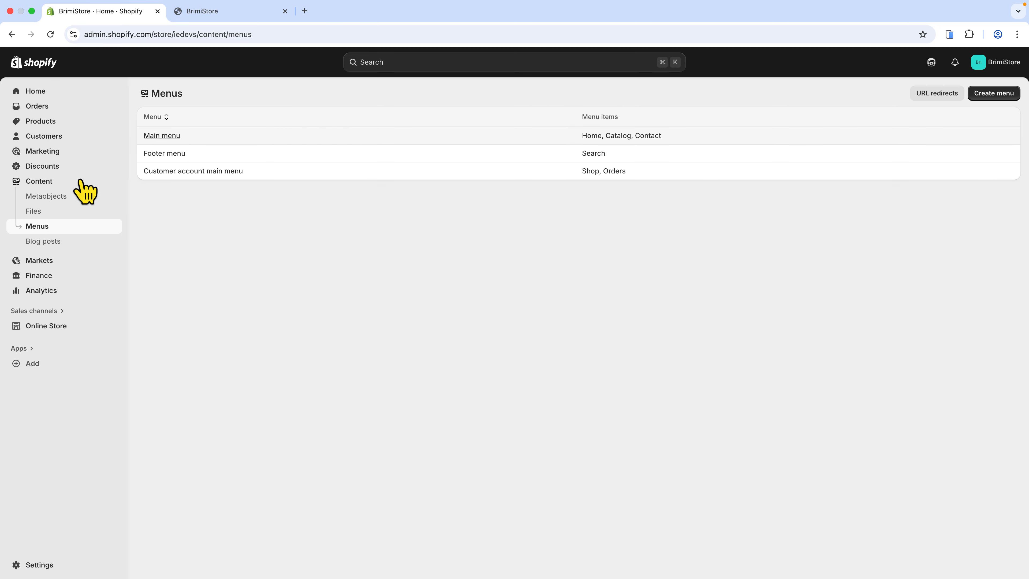
{"action": "left_click", "coordinate": [229, 12]}
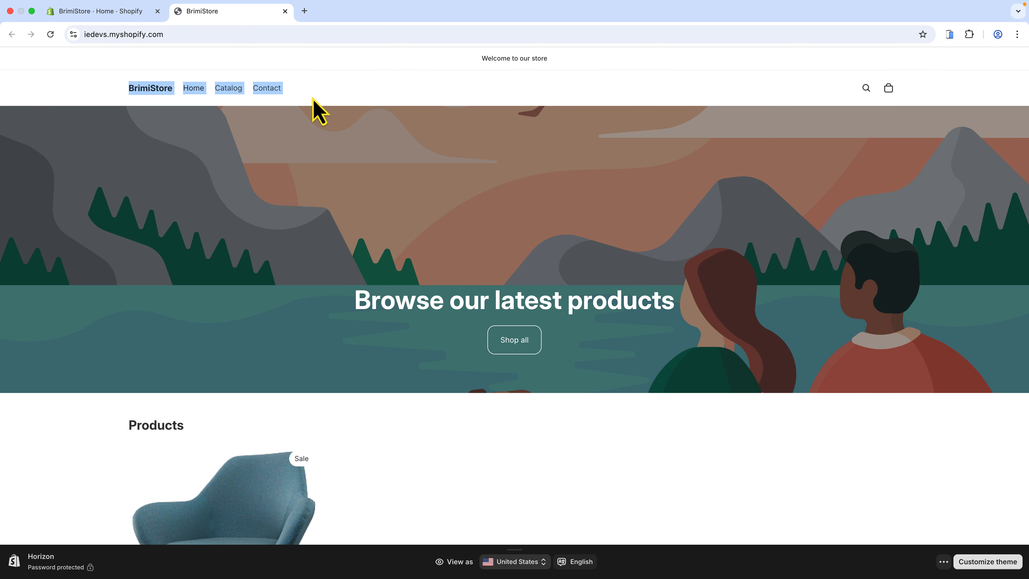
{"action": "left_click", "coordinate": [97, 12]}
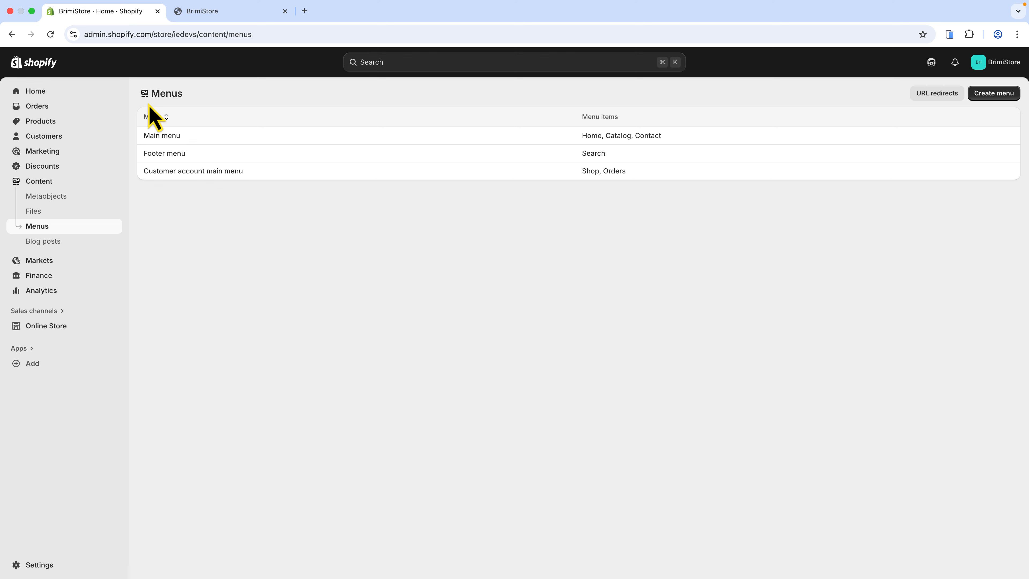
{"action": "left_click", "coordinate": [161, 136]}
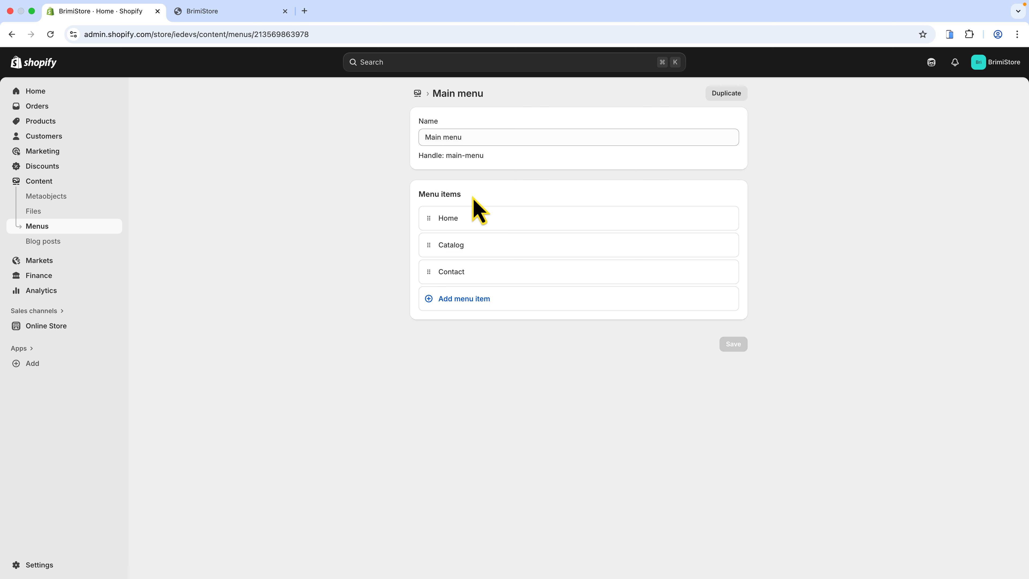
Step: Add a Main menu item labelled About Us that links to the About Us page, and save the menu
{"action": "left_click_drag", "start_coordinate": [470, 197], "coordinate": [418, 196]}
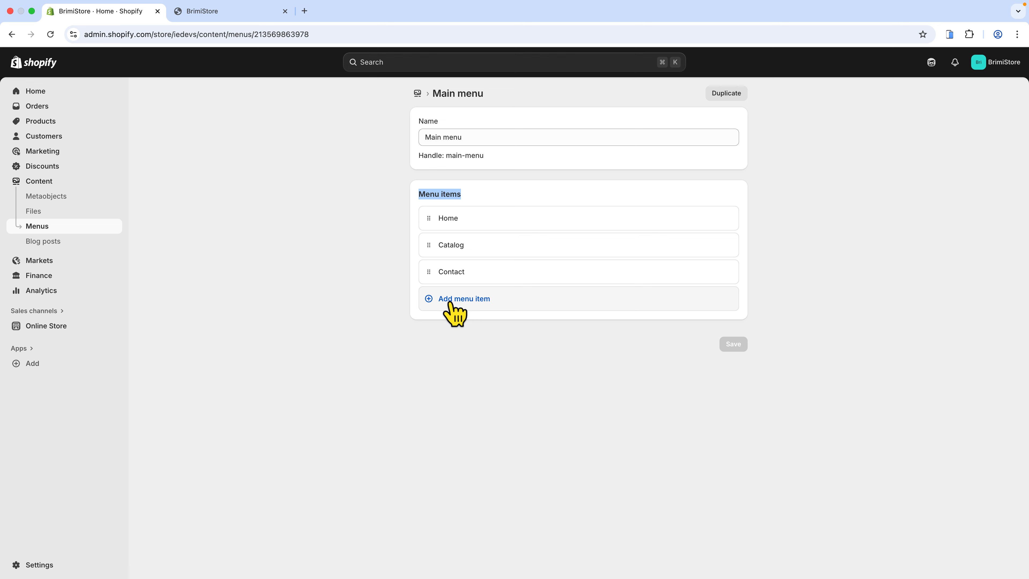
{"action": "left_click", "coordinate": [464, 302]}
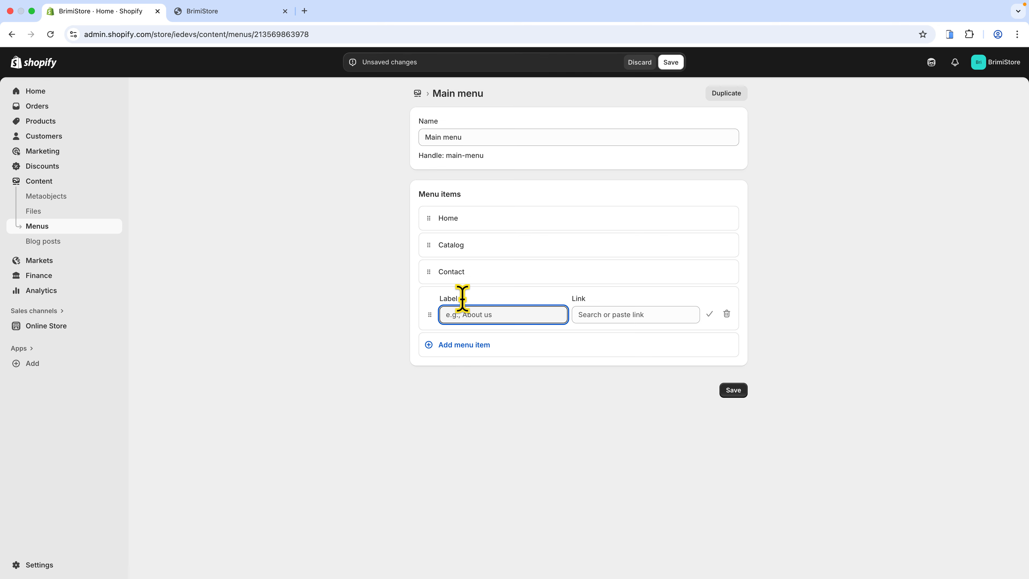
{"action": "left_click", "coordinate": [641, 315]}
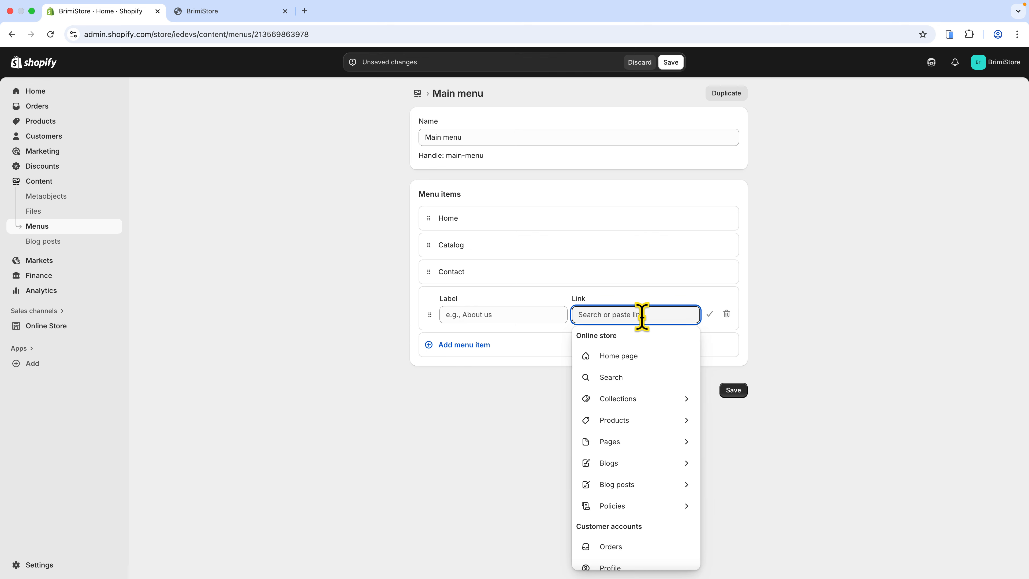
{"action": "left_click", "coordinate": [626, 442]}
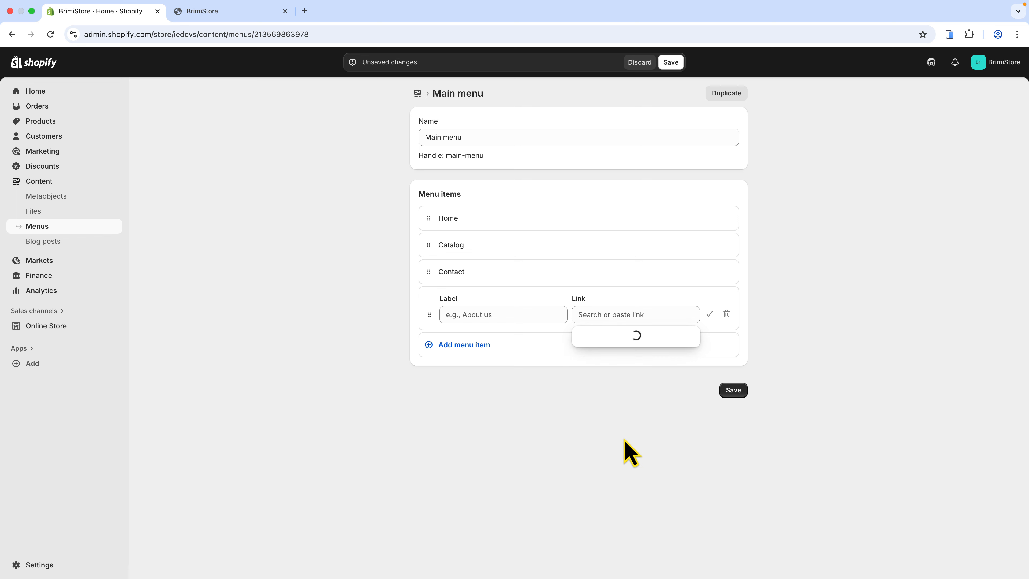
{"action": "left_click", "coordinate": [598, 359]}
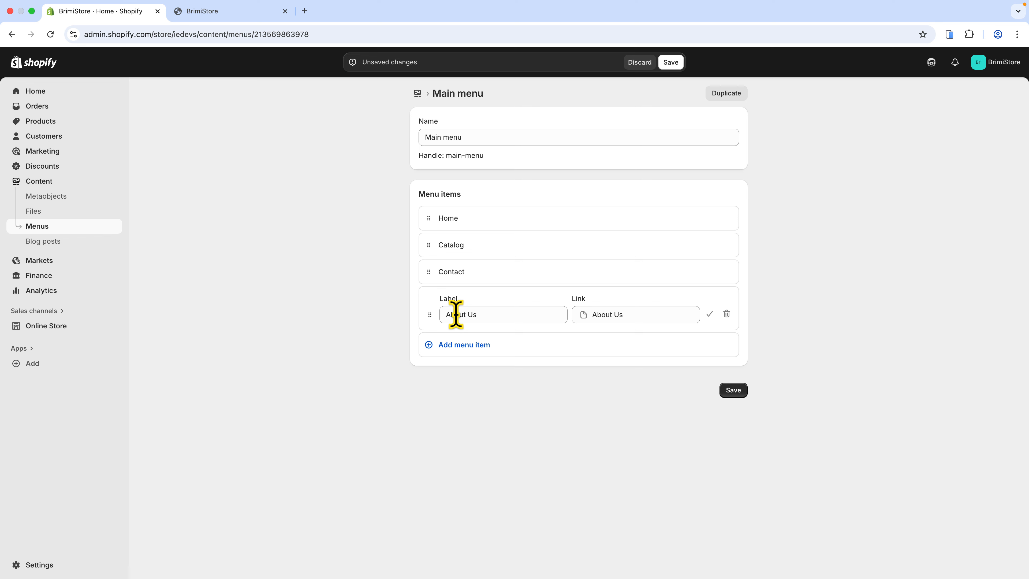
{"action": "left_click", "coordinate": [733, 390]}
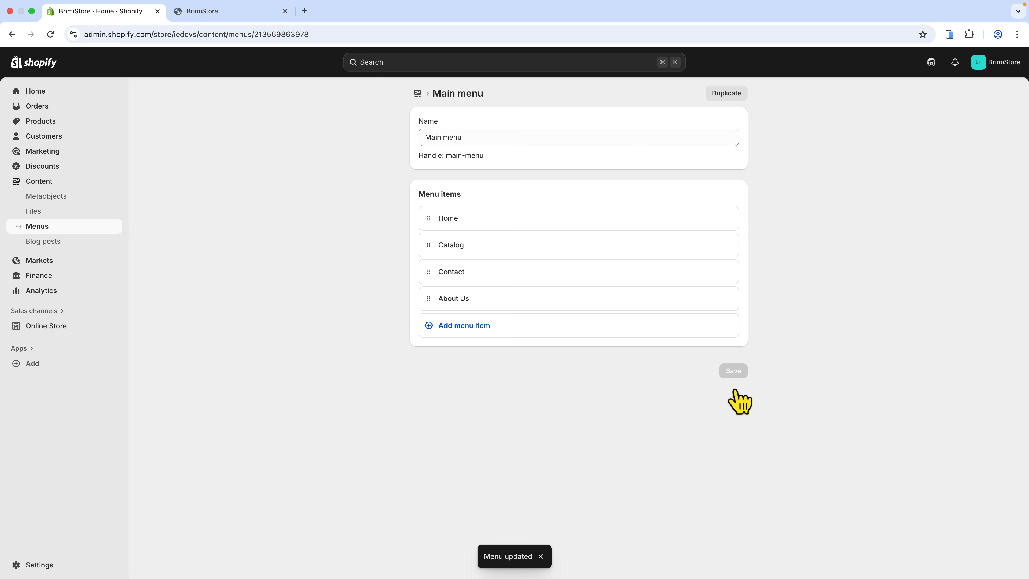
Step: Switch to the BrimiStore storefront and reload it to check the header for the About Us link
{"action": "left_click", "coordinate": [202, 12]}
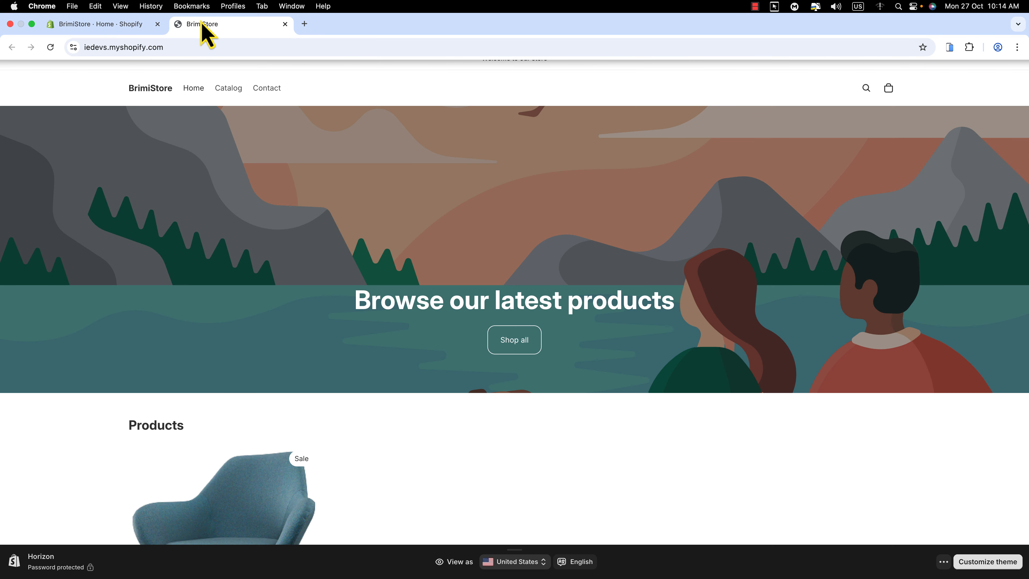
{"action": "left_click", "coordinate": [50, 47]}
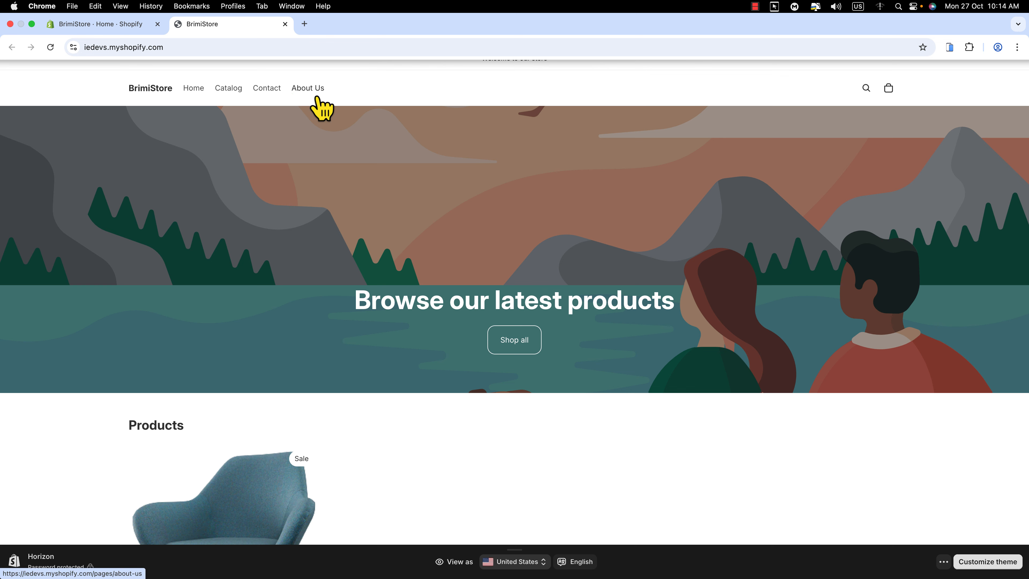
Step: Return to the Shopify admin, move About Us between Home and Catalog in the Main menu, and save the menu
{"action": "left_click", "coordinate": [134, 24]}
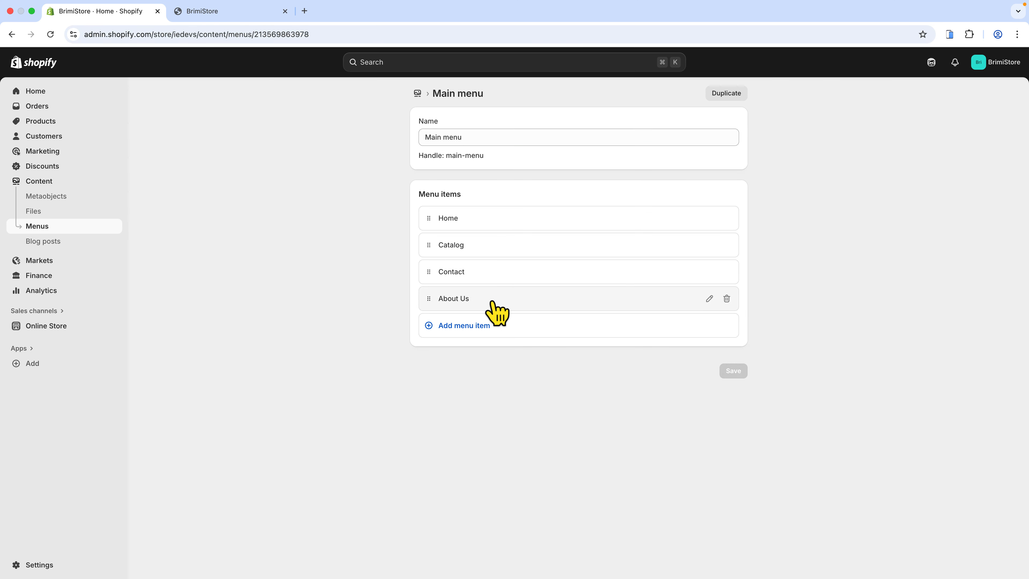
{"action": "left_click_drag", "start_coordinate": [442, 306], "coordinate": [430, 259]}
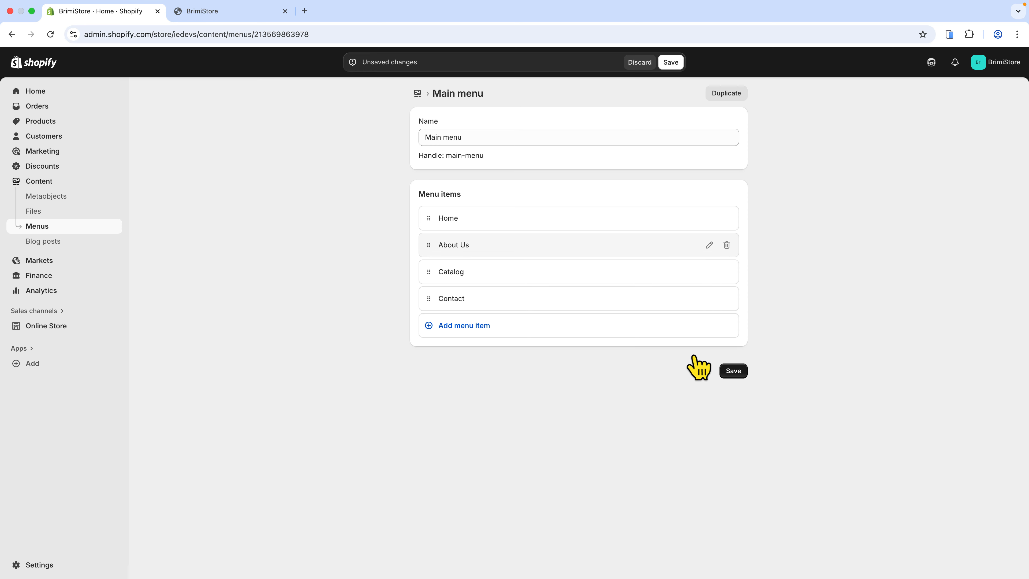
{"action": "left_click", "coordinate": [739, 375]}
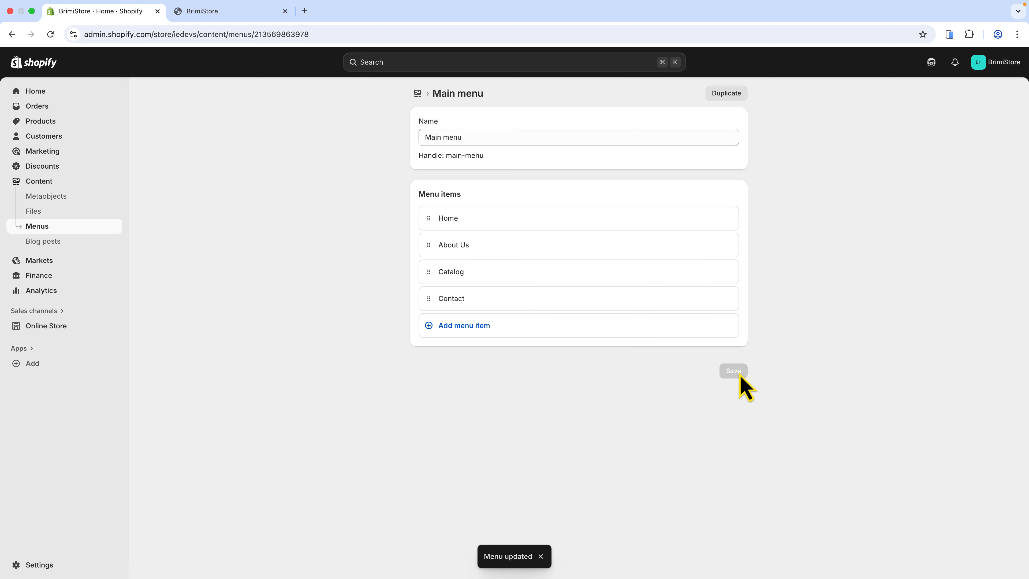
Step: Reload the BrimiStore storefront, open About Us from the header and review the page's text and image, comparing its navigation with the admin menu
{"action": "left_click", "coordinate": [221, 15]}
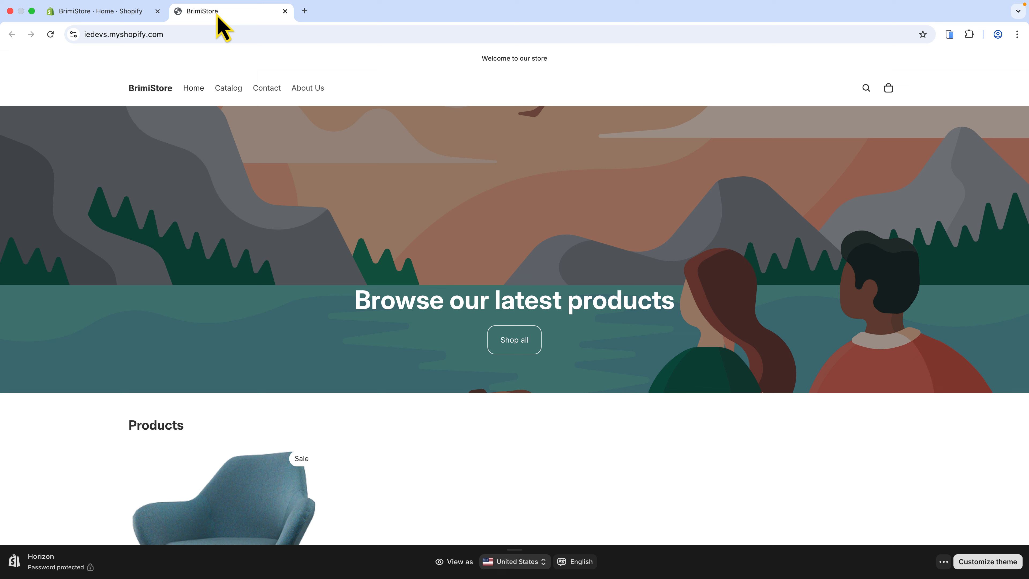
{"action": "left_click", "coordinate": [51, 35]}
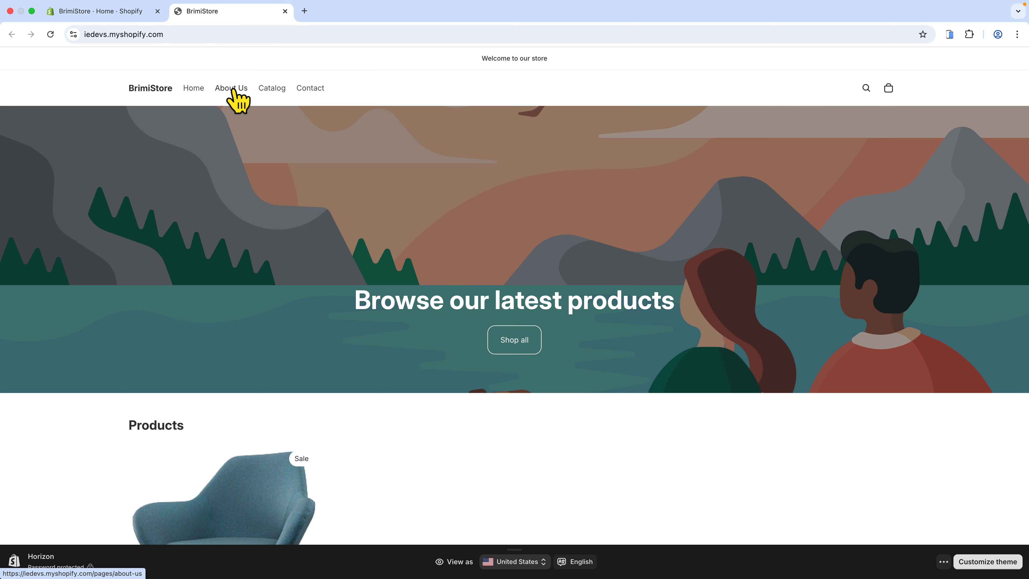
{"action": "left_click", "coordinate": [234, 90]}
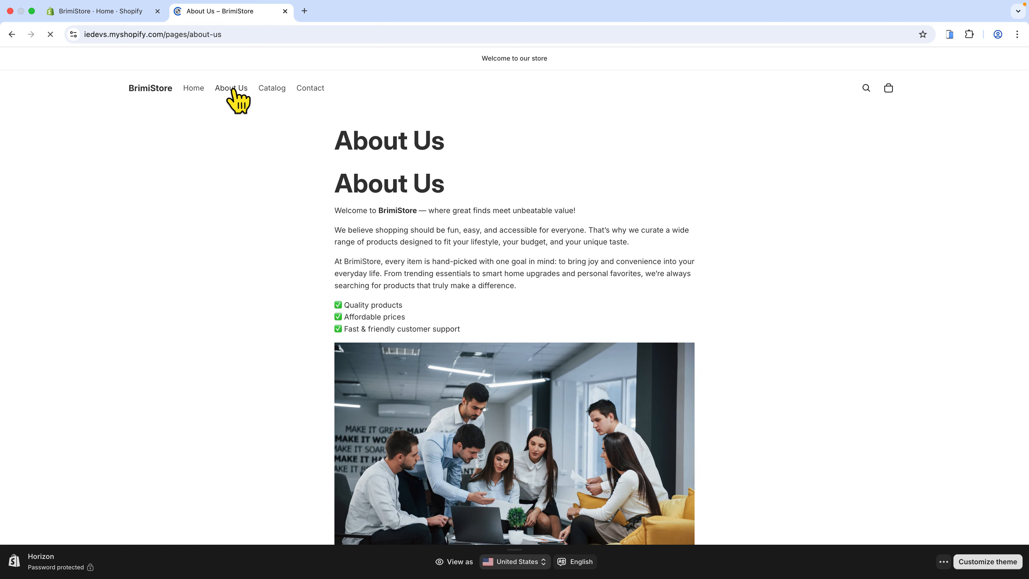
{"action": "scroll", "coordinate": [471, 218], "scroll_direction": "down", "scroll_amount": 6}
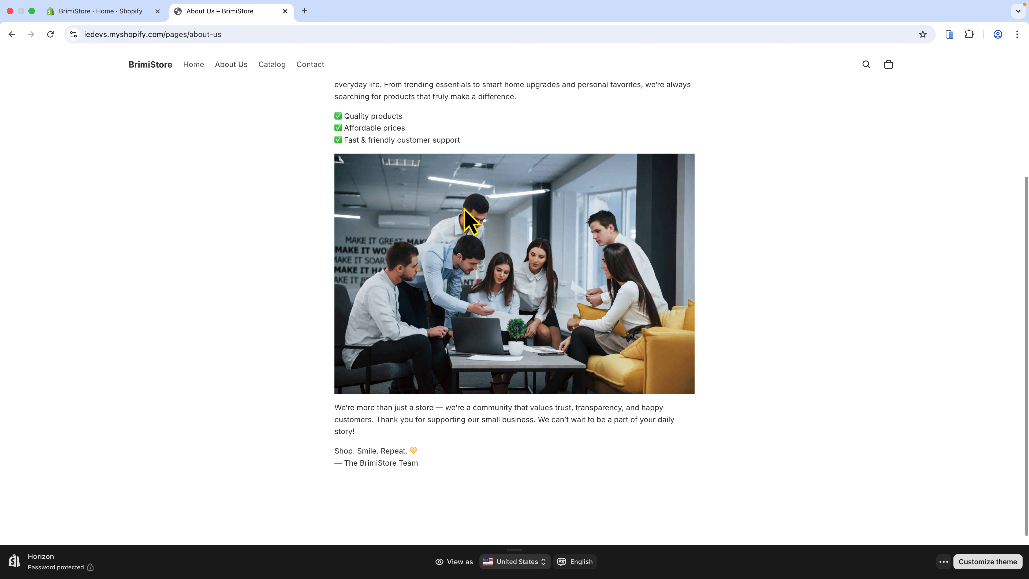
{"action": "scroll", "coordinate": [523, 237], "scroll_direction": "up", "scroll_amount": 5}
{"action": "scroll", "coordinate": [518, 239], "scroll_direction": "up", "scroll_amount": 2}
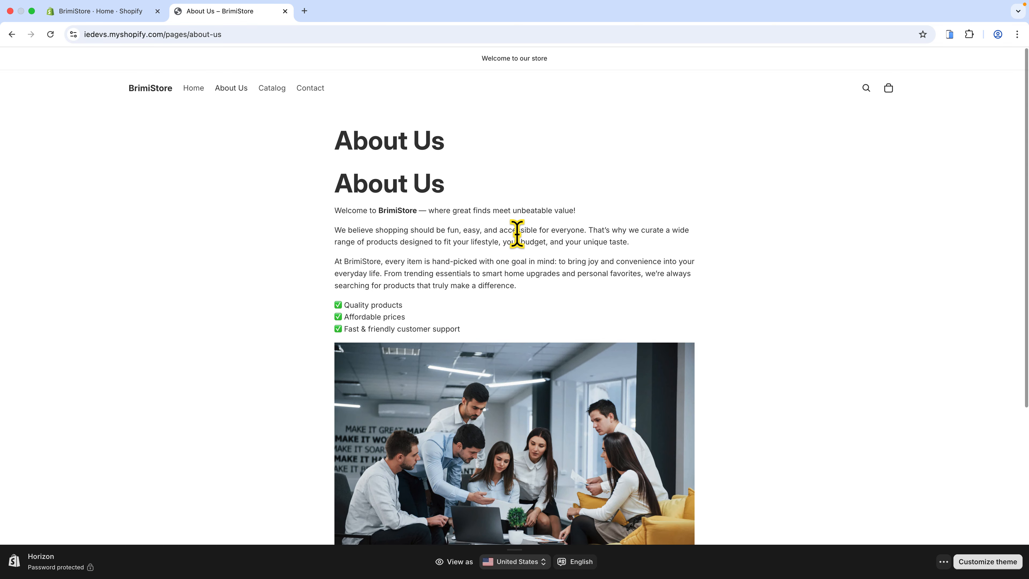
{"action": "left_click", "coordinate": [124, 12]}
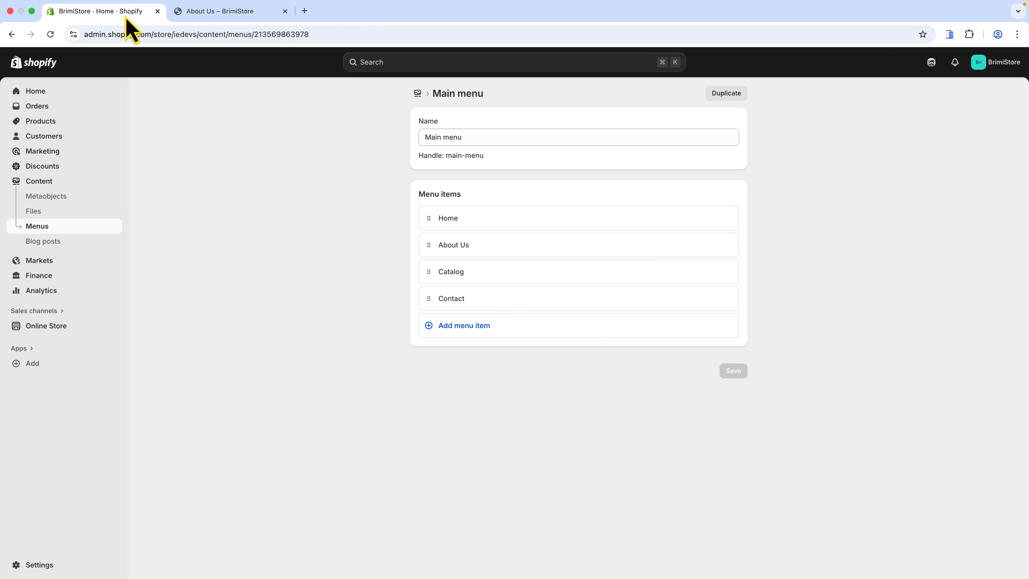
{"action": "left_click", "coordinate": [243, 15]}
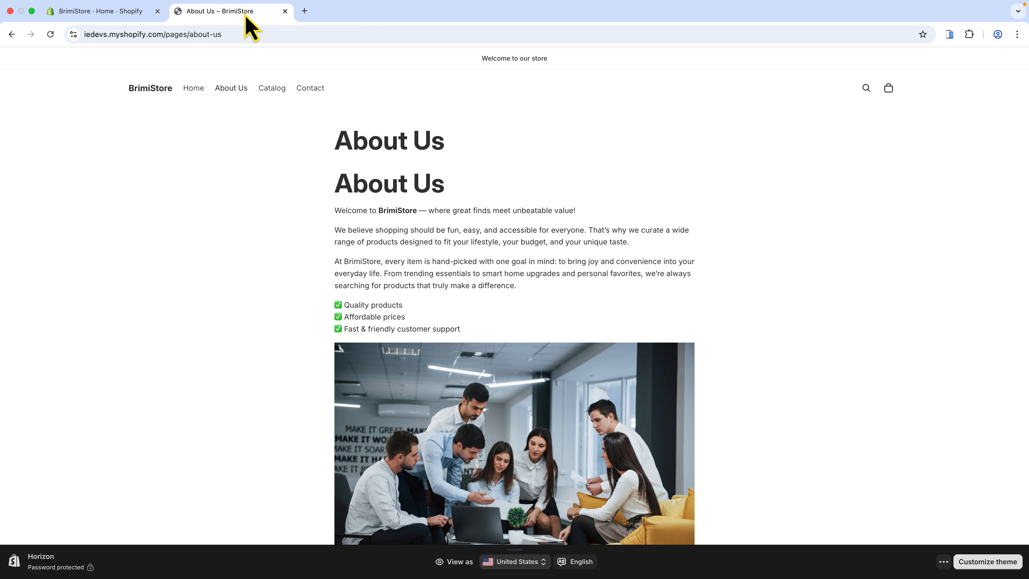